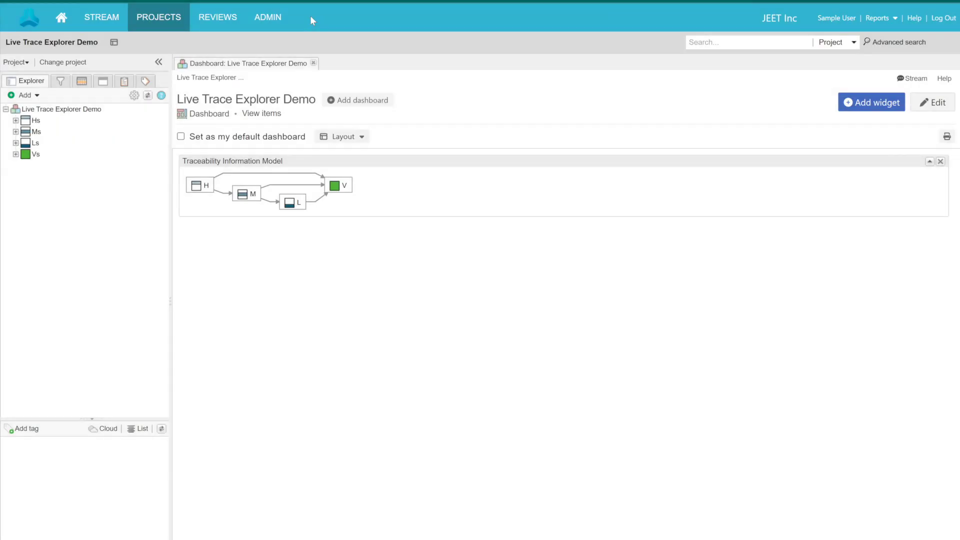
Step: Enable Live Trace Explorer in the organization's Details settings and save
left_click(279, 19)
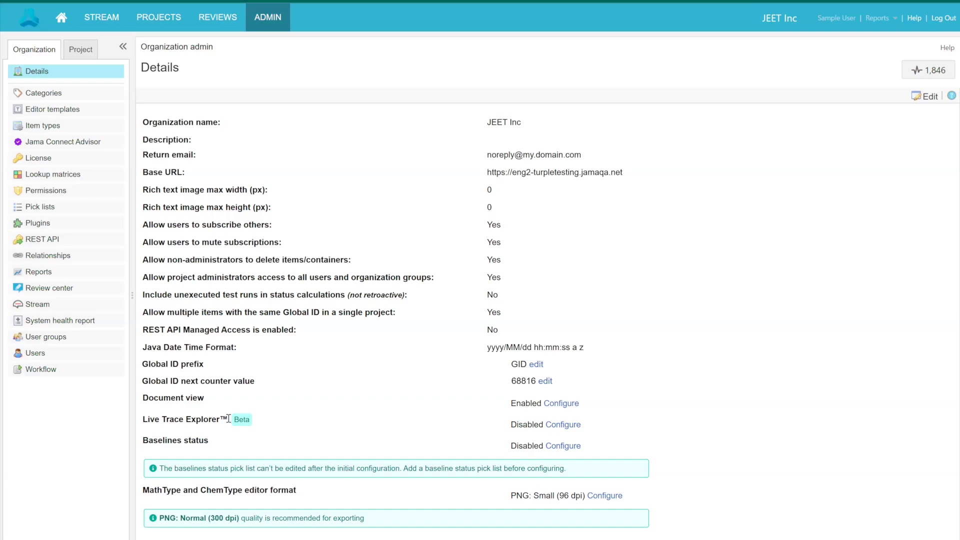
left_click(562, 426)
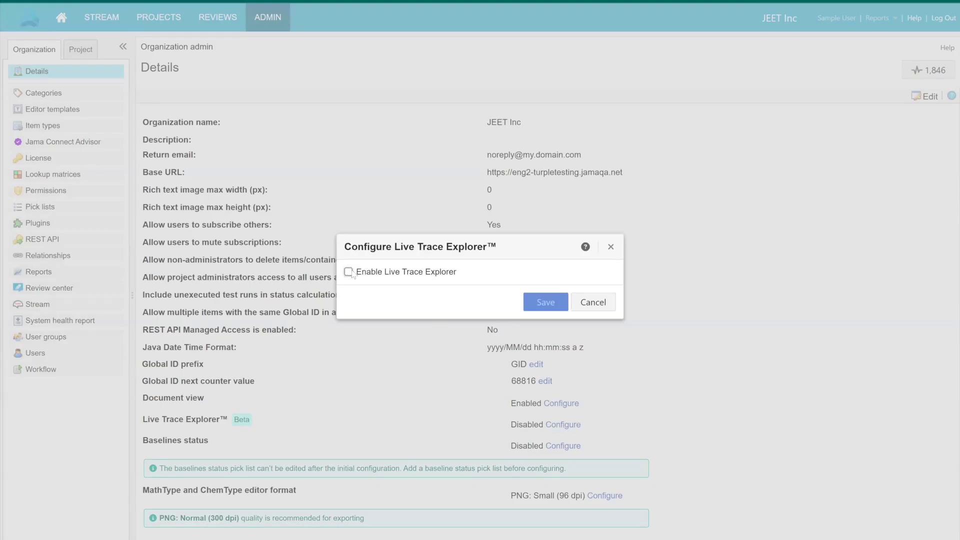
left_click(349, 271)
left_click(534, 306)
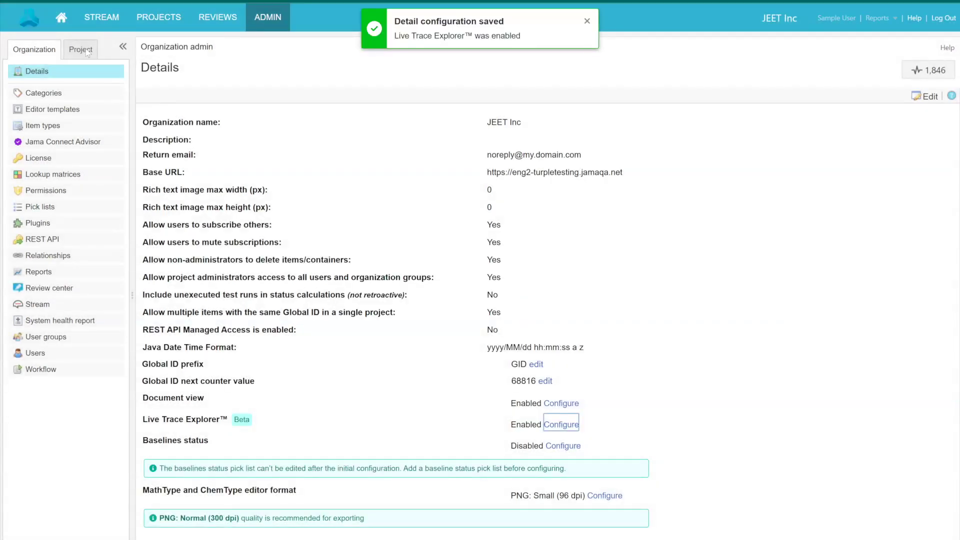
Step: Turn on Enable Live Trace Explorer for Creators in the demo project's settings and save
left_click(88, 52)
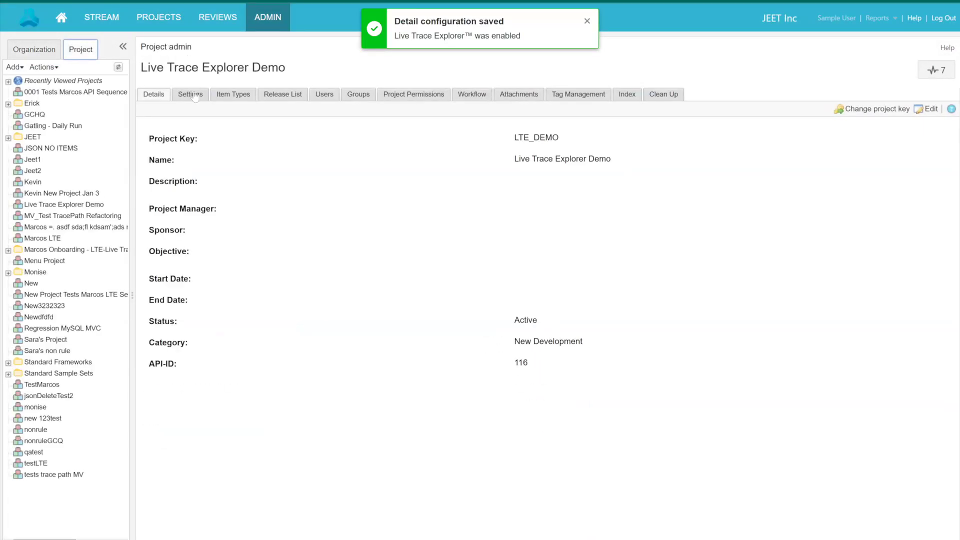
left_click(195, 97)
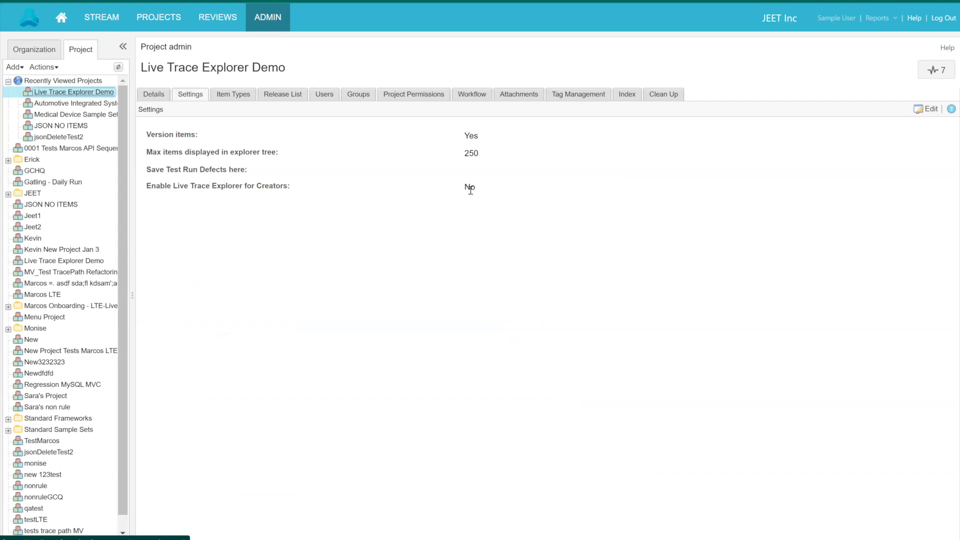
left_click(929, 109)
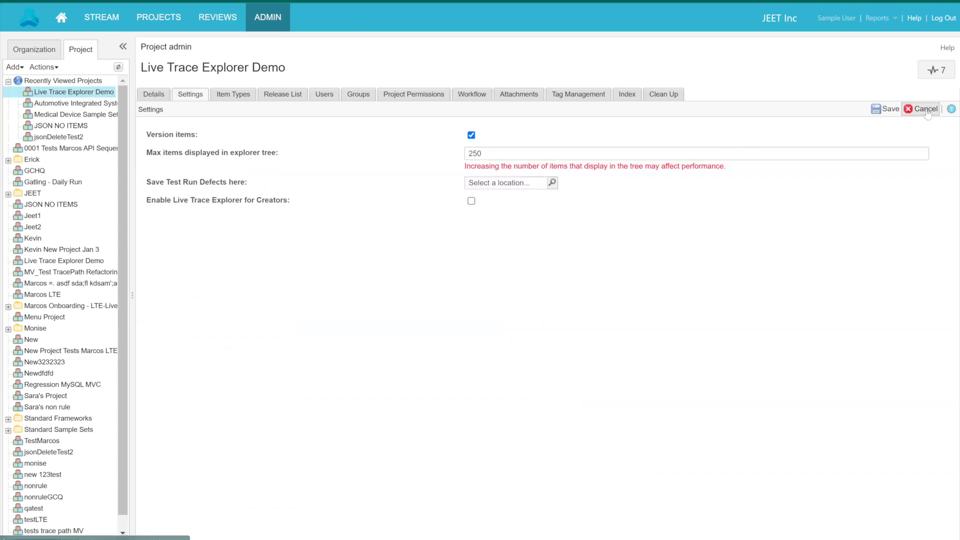
left_click(471, 202)
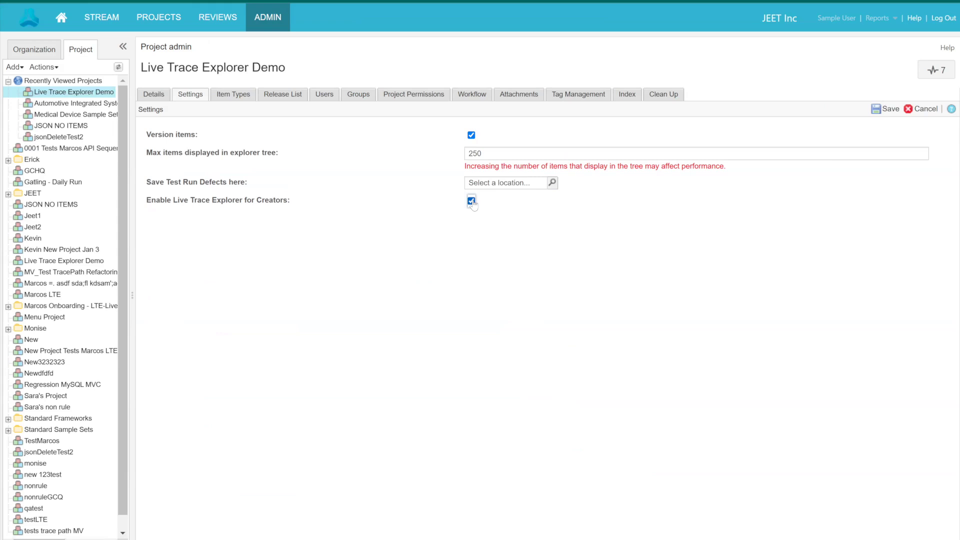
left_click(877, 111)
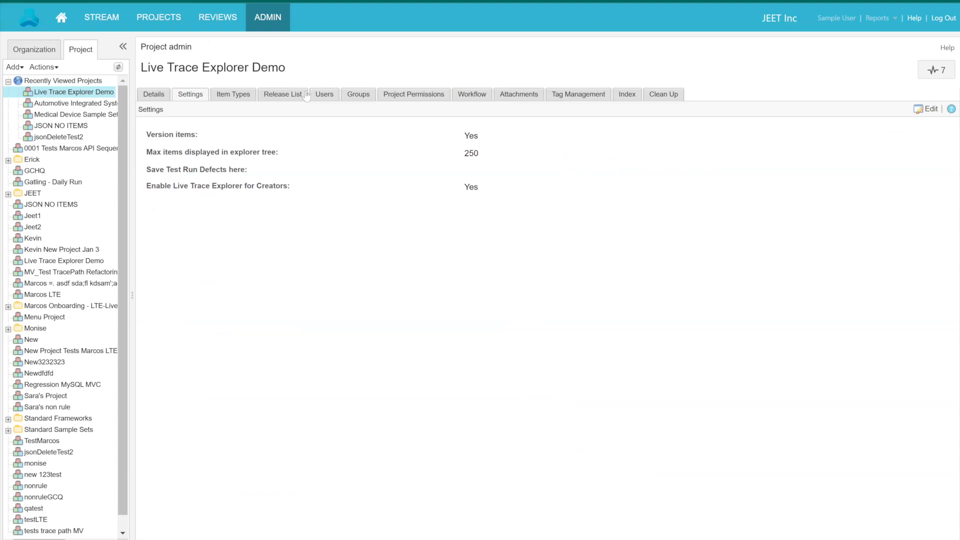
Step: Open the Live Trace Explorer diagram for the whole demo project, showing a 46.67% trace score
left_click(142, 21)
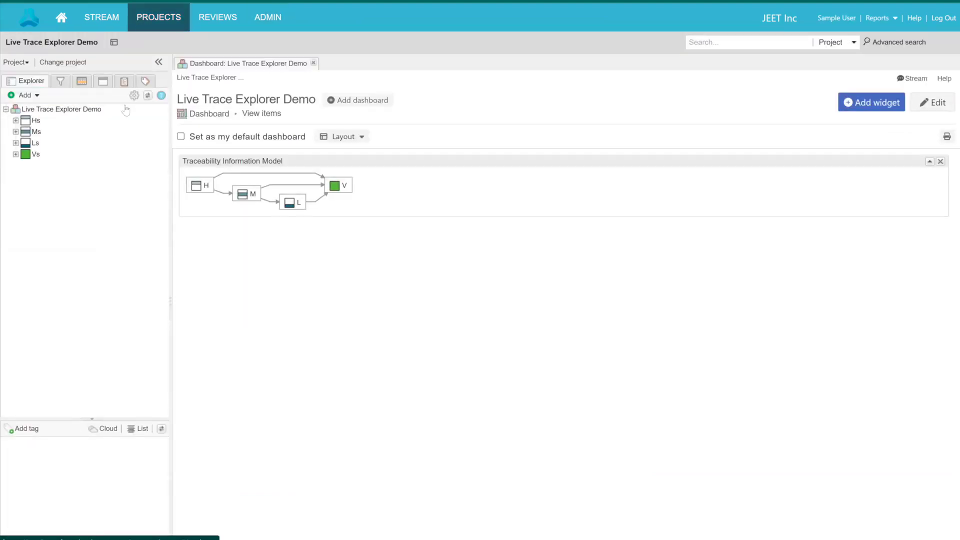
right_click(73, 126)
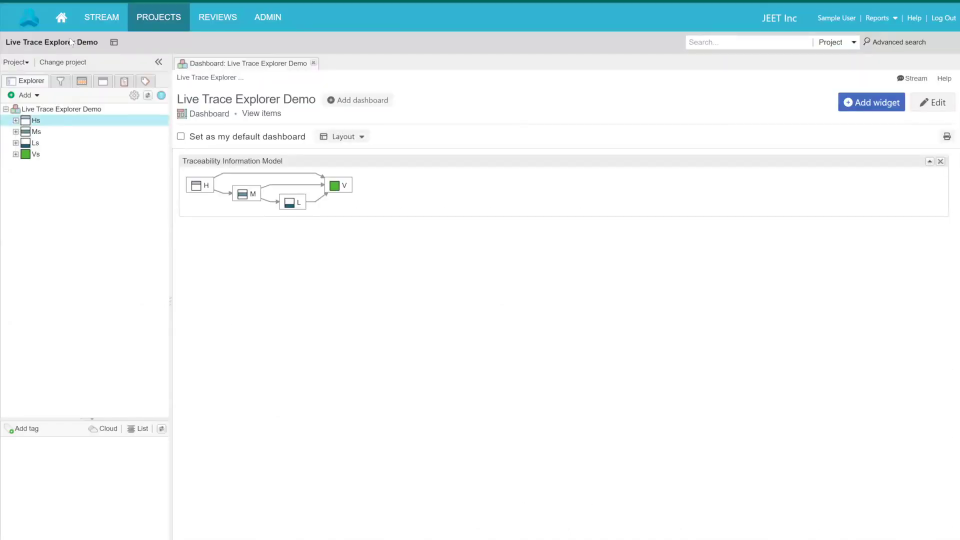
right_click(59, 111)
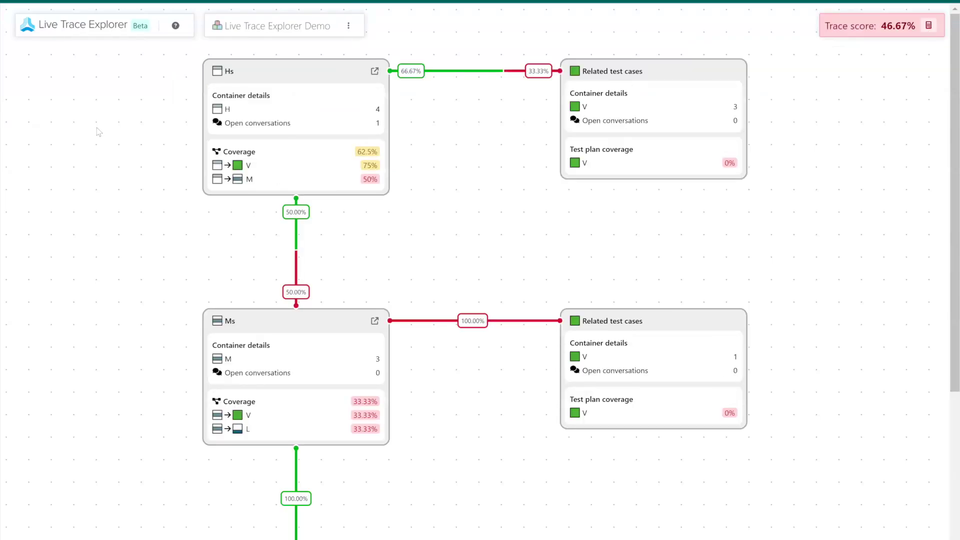
scroll(163, 163, "down", 5)
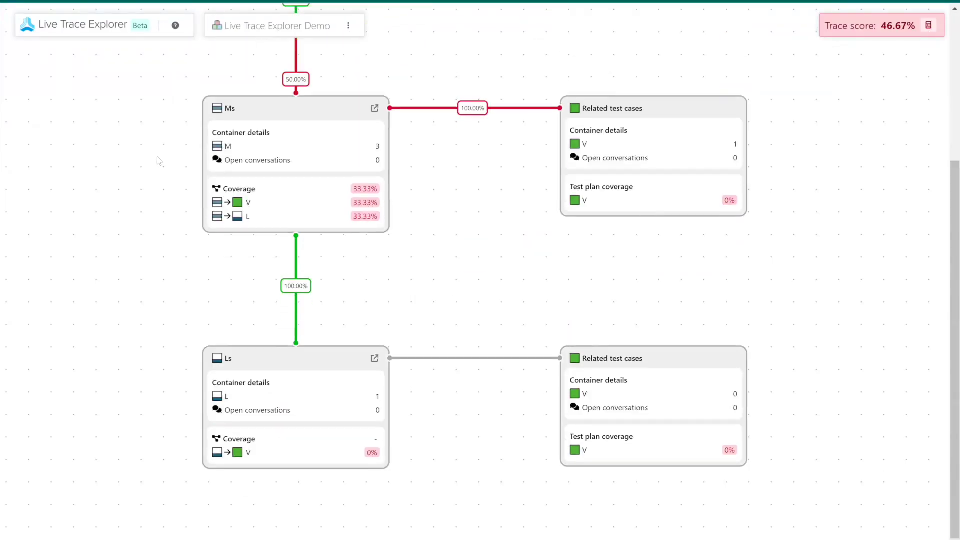
scroll(157, 160, "up", 5)
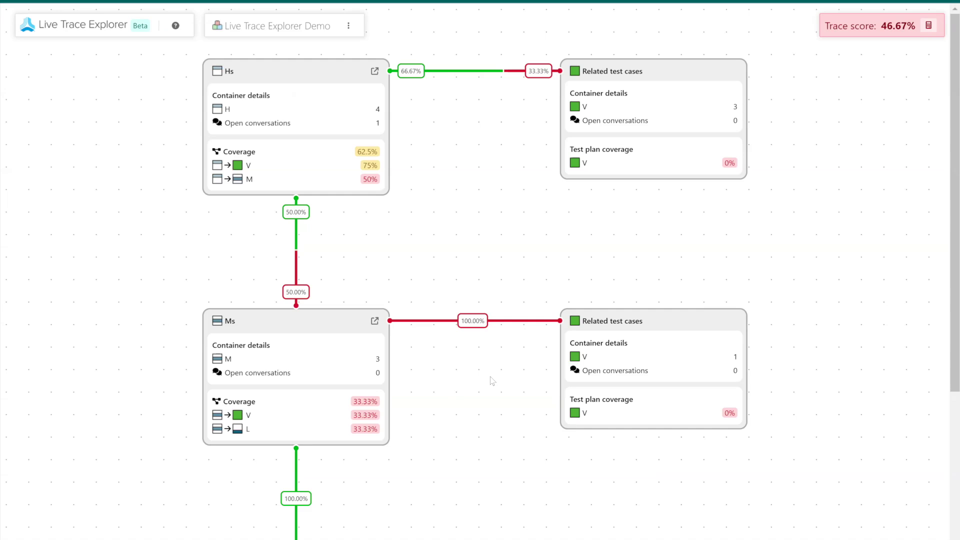
scroll(438, 276, "down", 4)
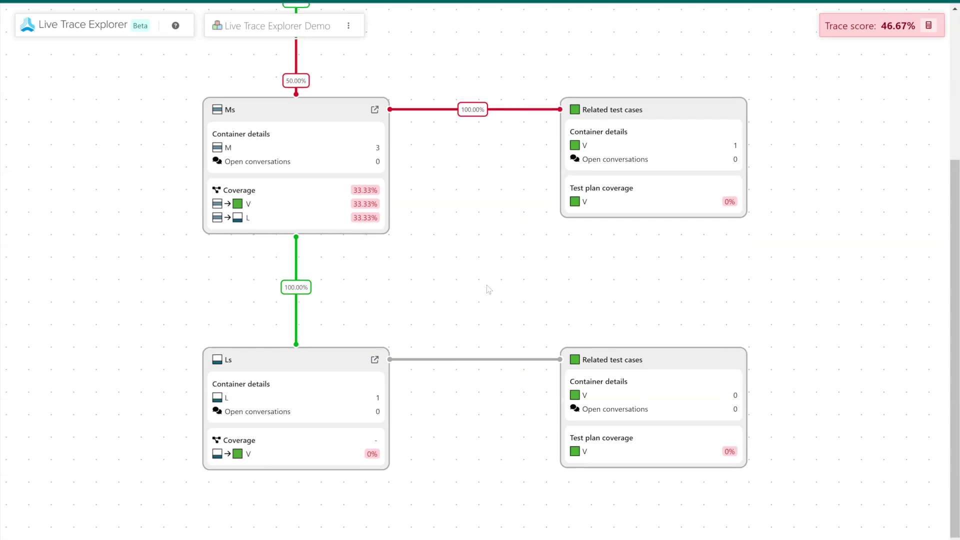
scroll(489, 290, "up", 4)
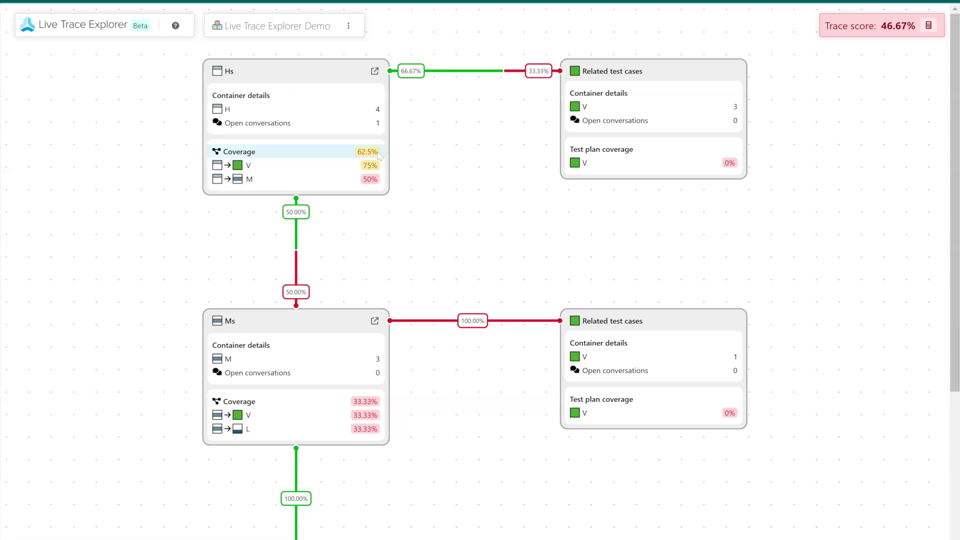
Step: Review the Traceability Information Model relationship rules from the diagram's options, then close them
left_click(349, 26)
left_click(364, 101)
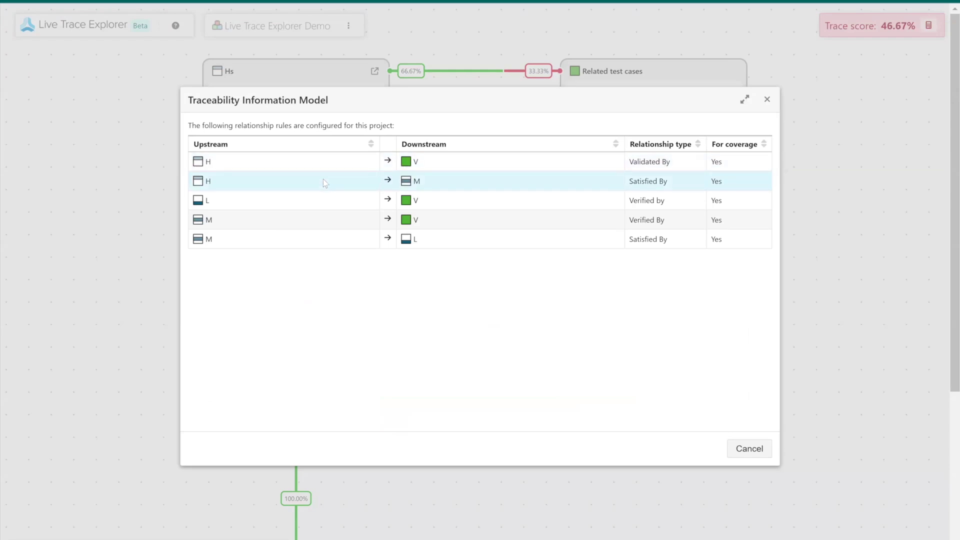
left_click(765, 100)
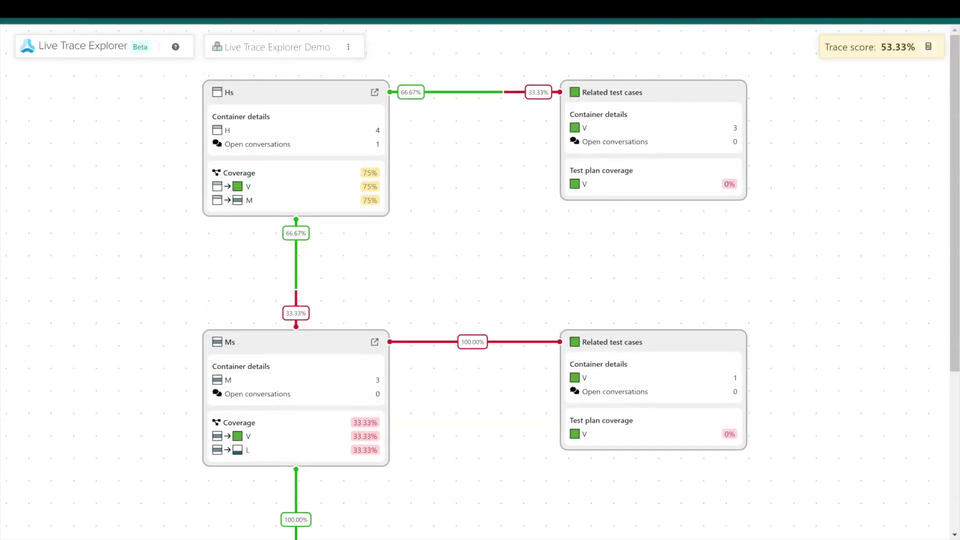
Step: In the diagram configuration, turn off the L item type, leaving H and its H→V rule enabled
left_click(354, 48)
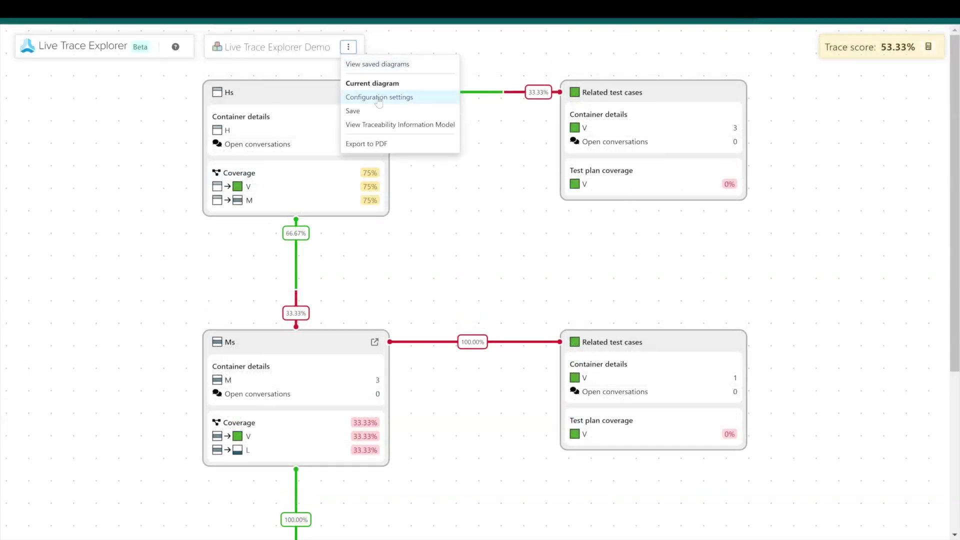
left_click(378, 100)
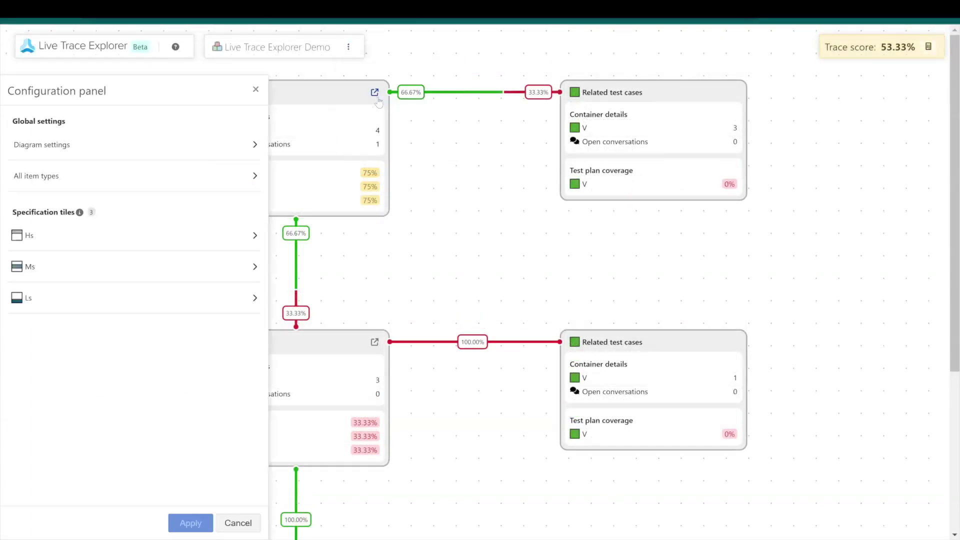
left_click(247, 185)
left_click(248, 175)
left_click(247, 175)
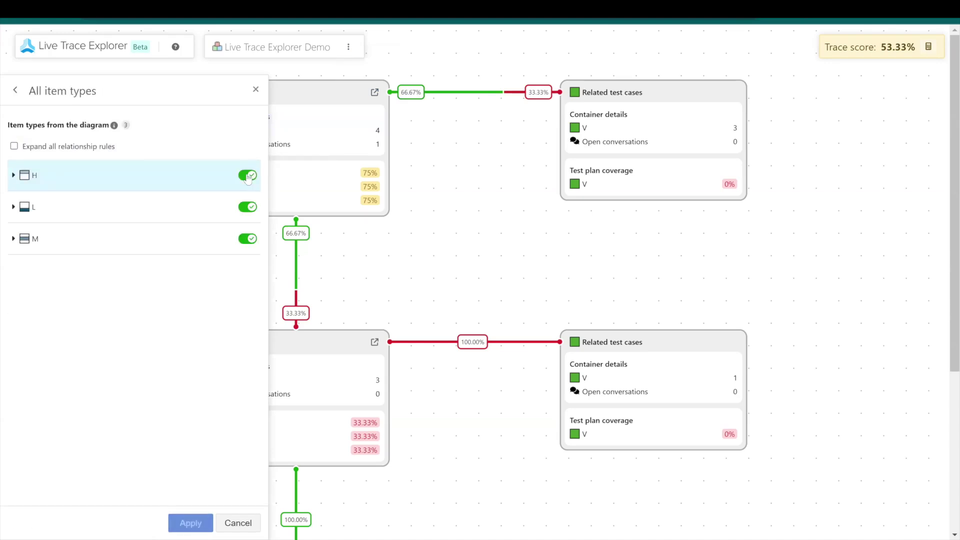
left_click(14, 175)
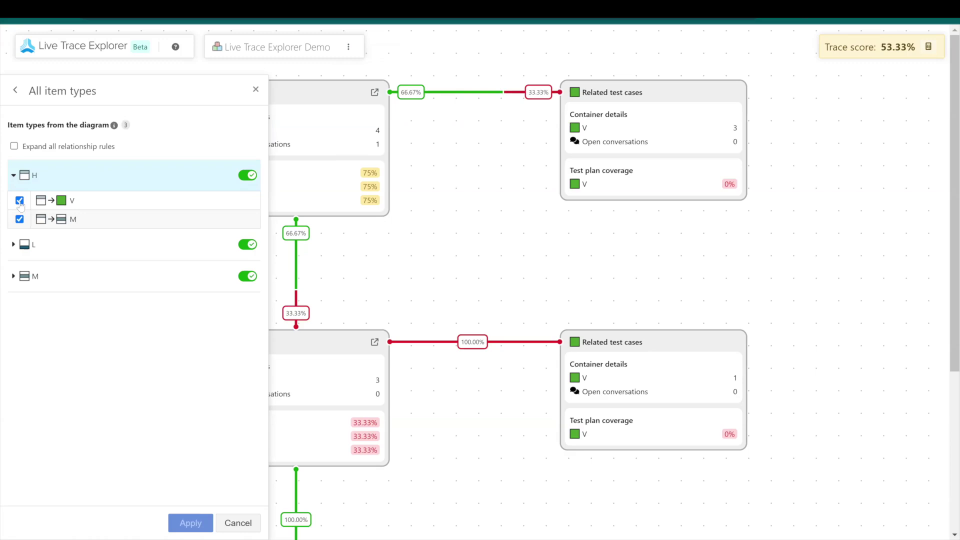
left_click(20, 202)
left_click(20, 202)
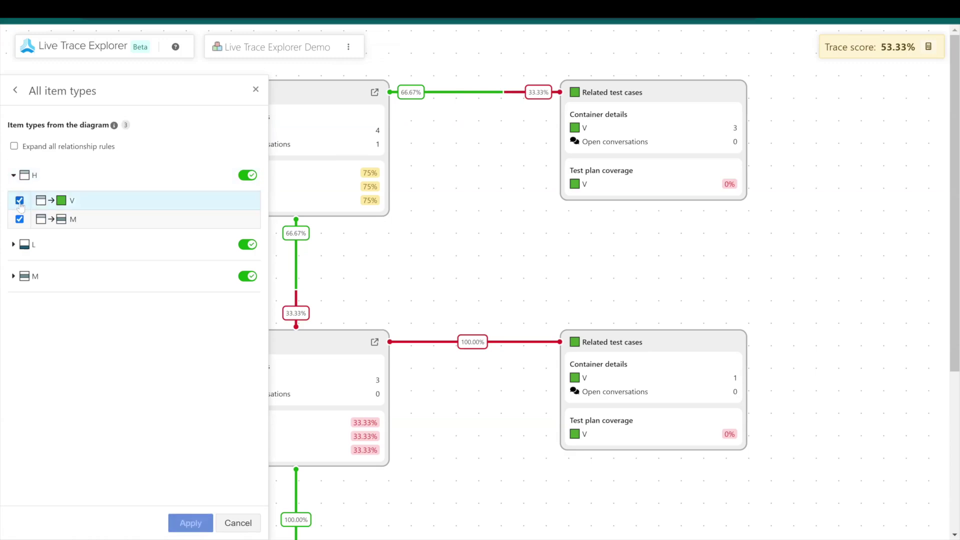
left_click(15, 90)
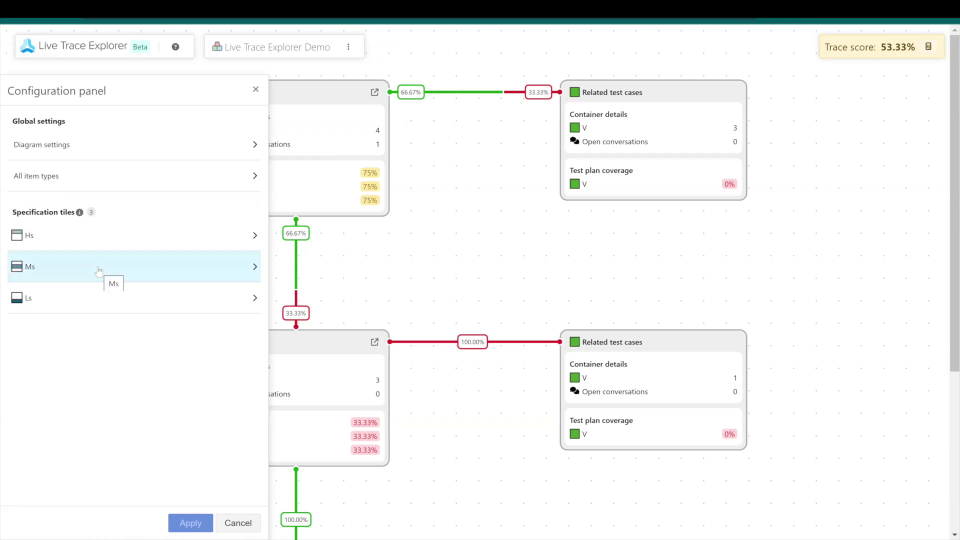
left_click(103, 178)
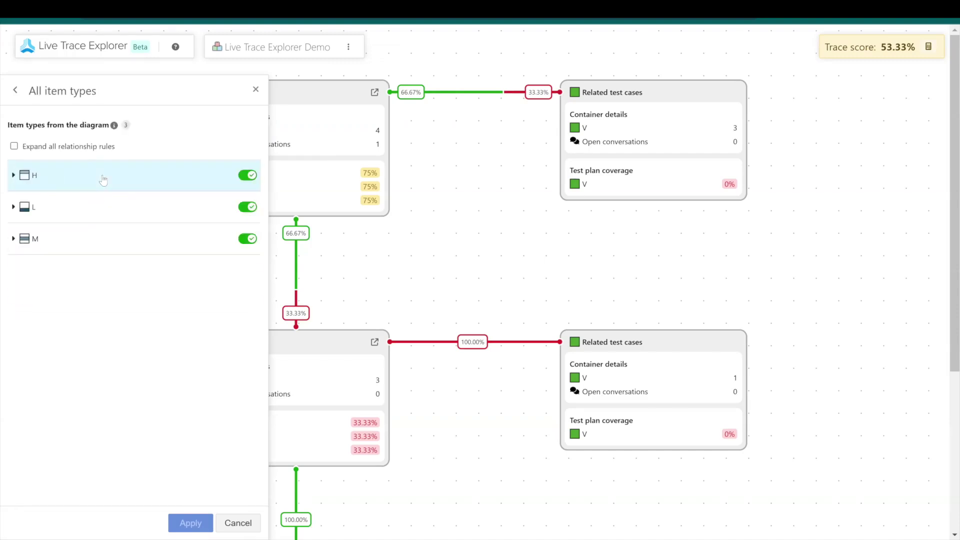
left_click(248, 207)
left_click(16, 90)
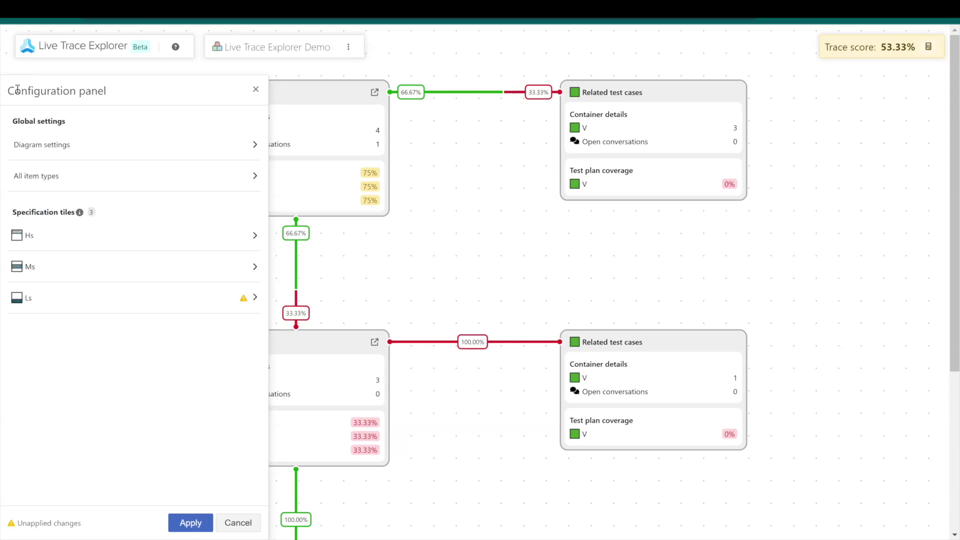
Step: Exclude the M→L relationship rule and apply, raising the trace score to 63.64%
left_click(255, 267)
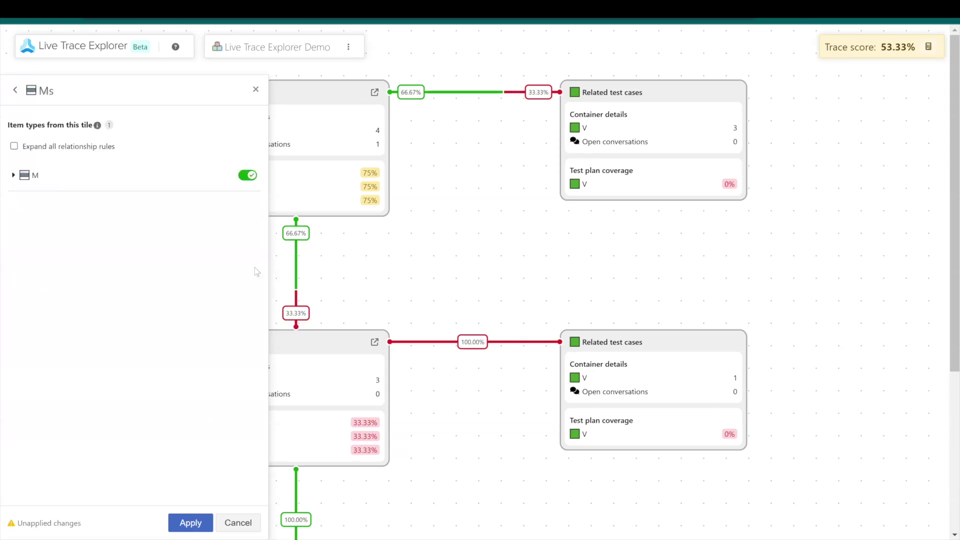
left_click(13, 176)
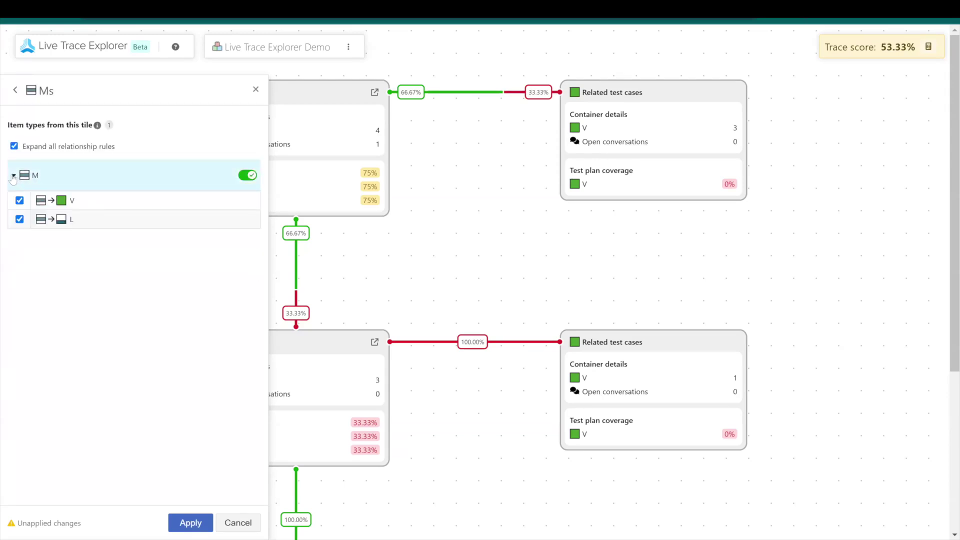
left_click(19, 220)
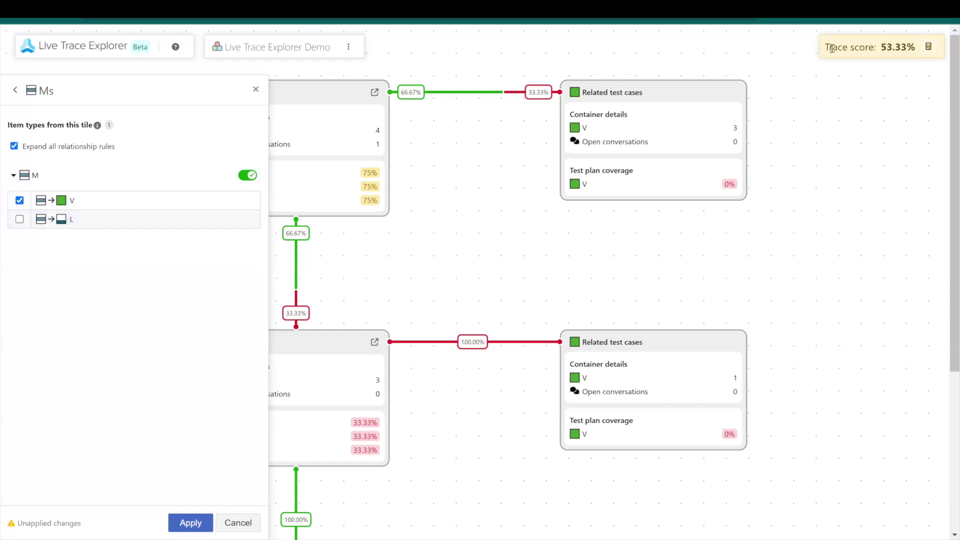
left_click(928, 47)
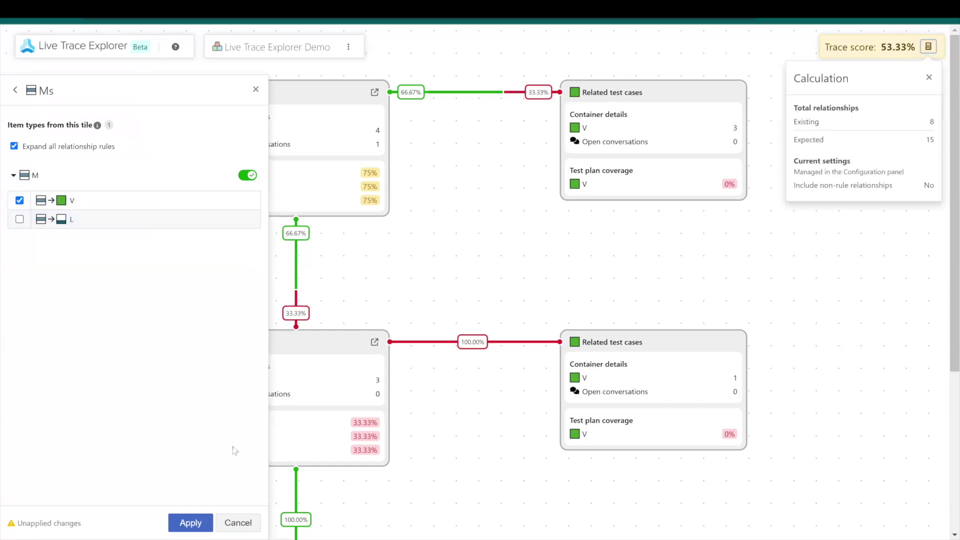
left_click(191, 523)
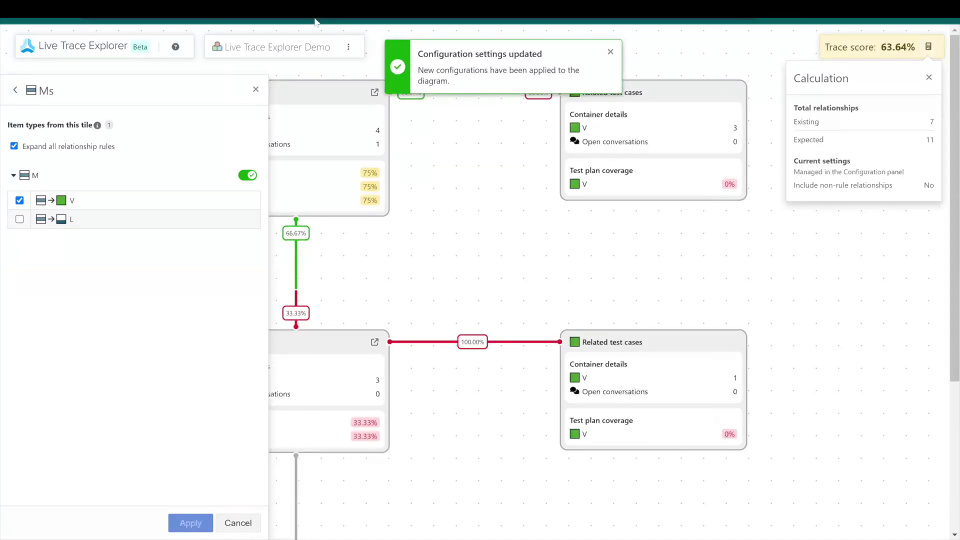
Step: Save the configured diagram as 'Stage 1' and close the configuration panel
left_click(349, 48)
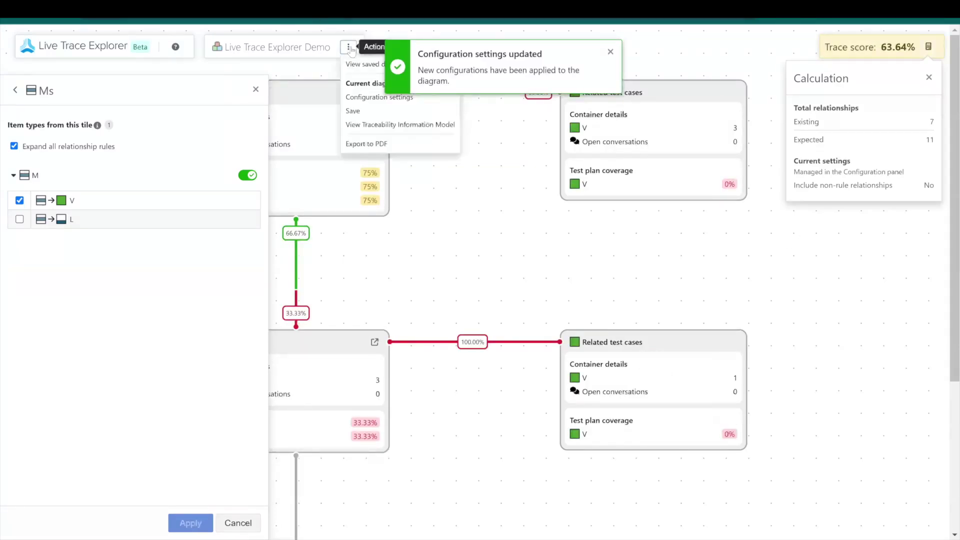
left_click(352, 111)
type("S")
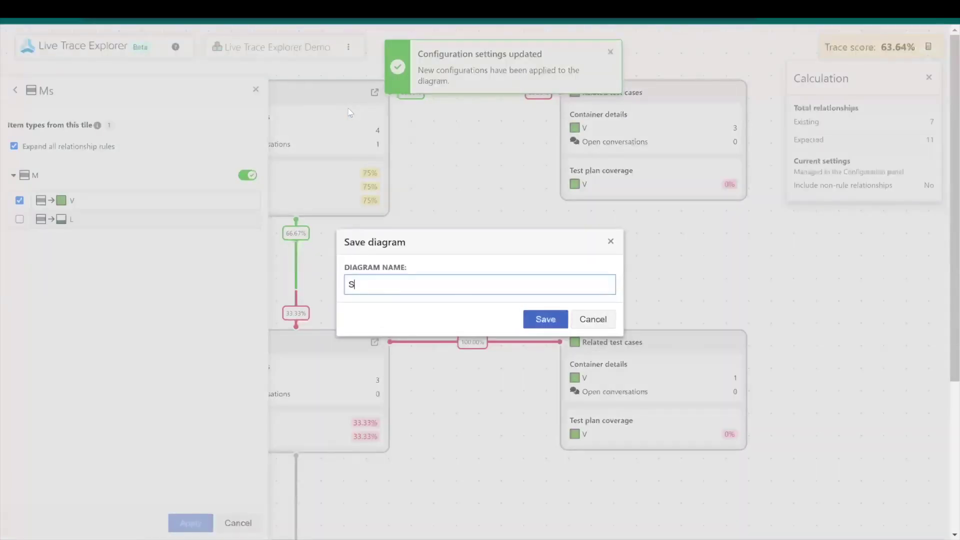
type("tage 1")
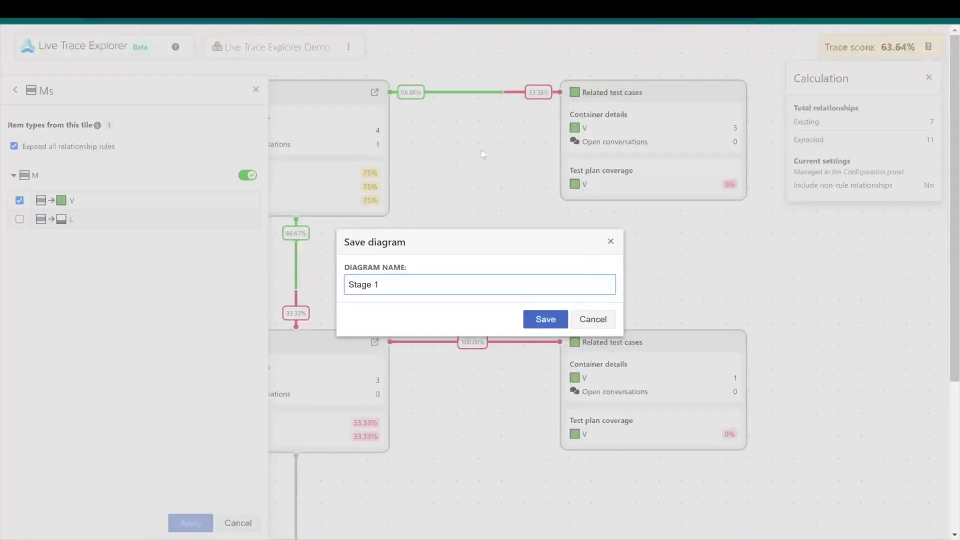
left_click(547, 317)
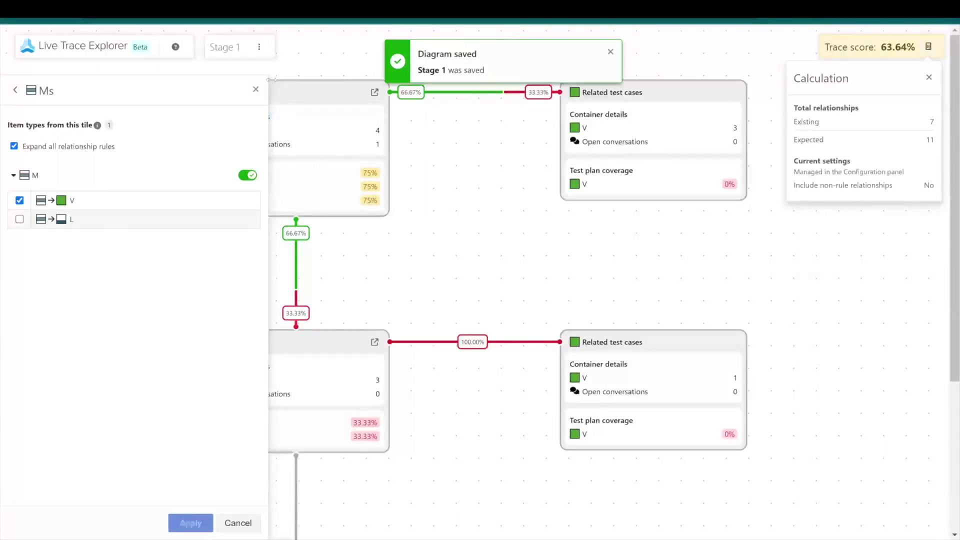
left_click(256, 90)
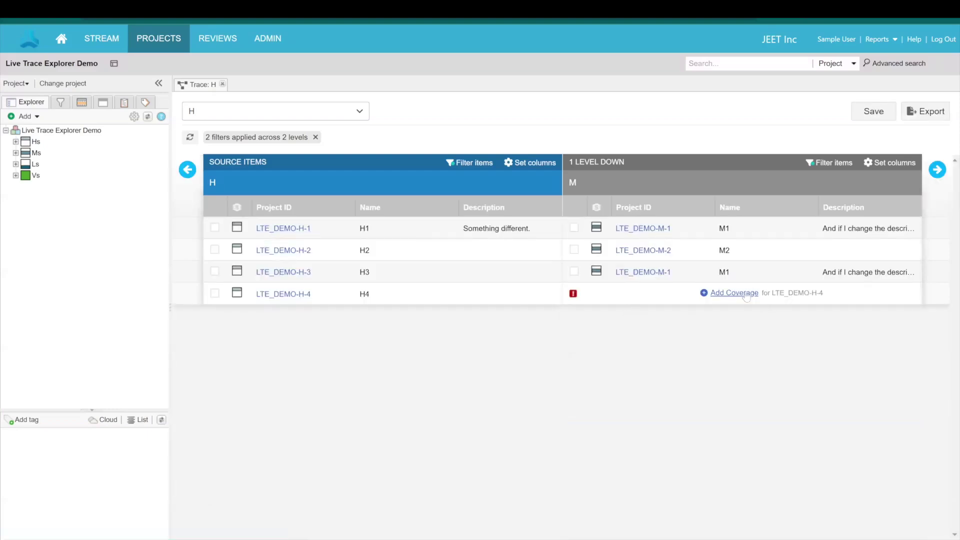
Step: Add coverage for LTE_DEMO-H-4 by relating it to M1 from the Explorer tree's Ms folder
left_click(746, 295)
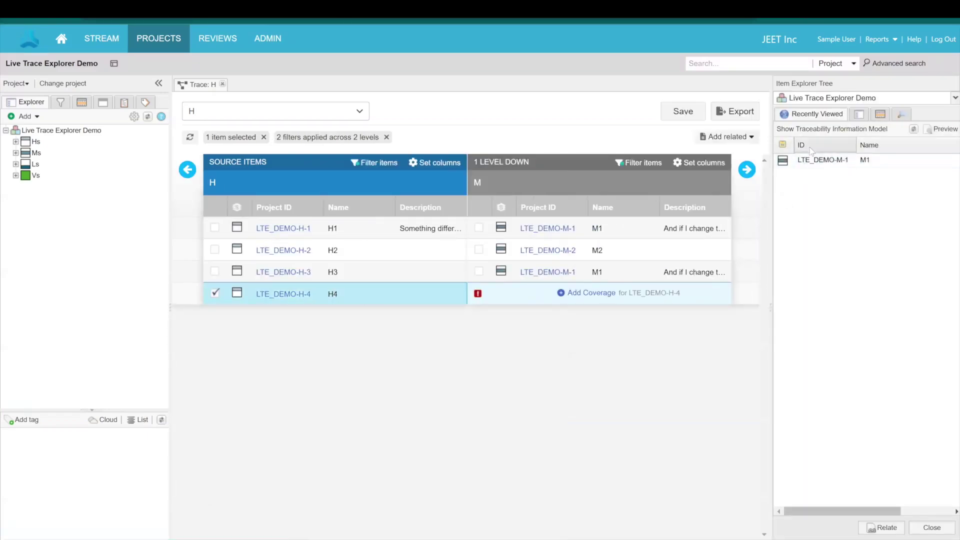
left_click(859, 114)
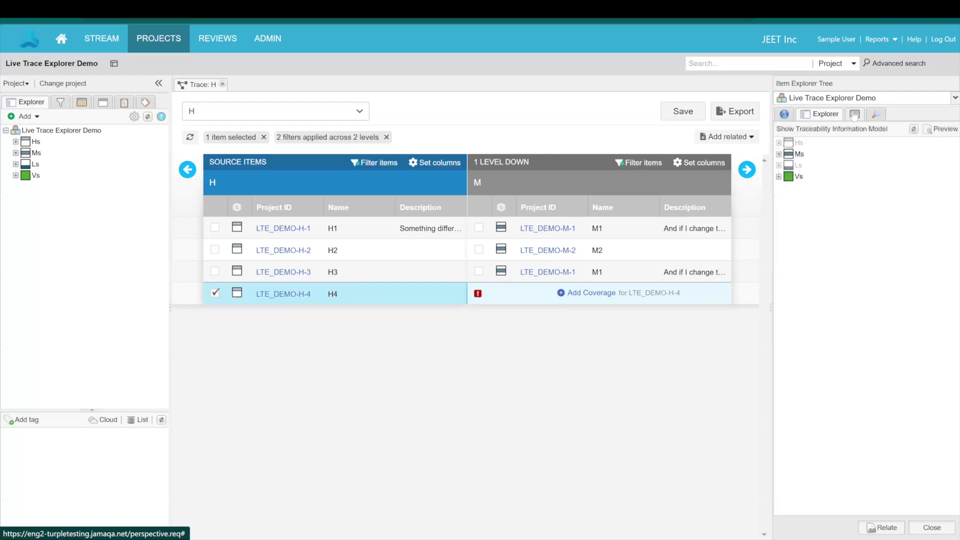
double_click(799, 154)
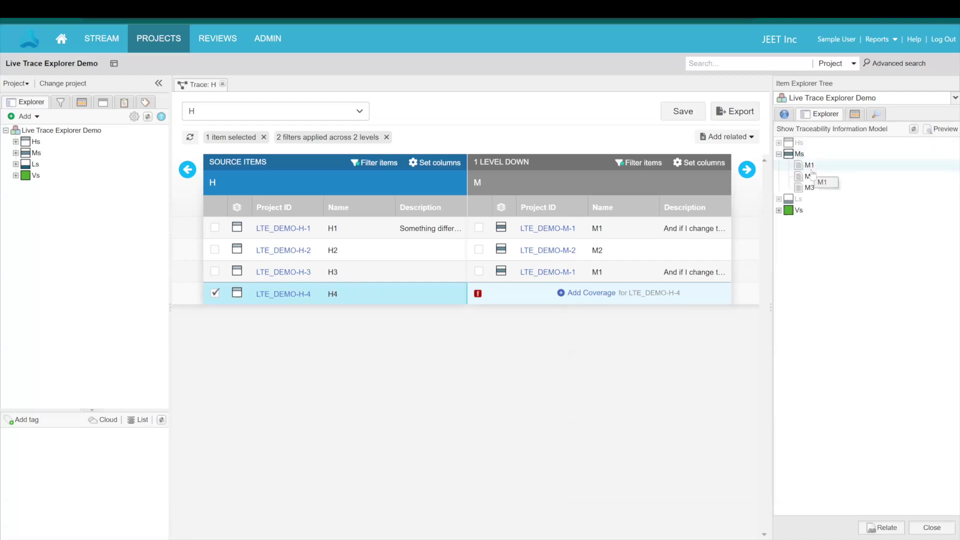
left_click(809, 170)
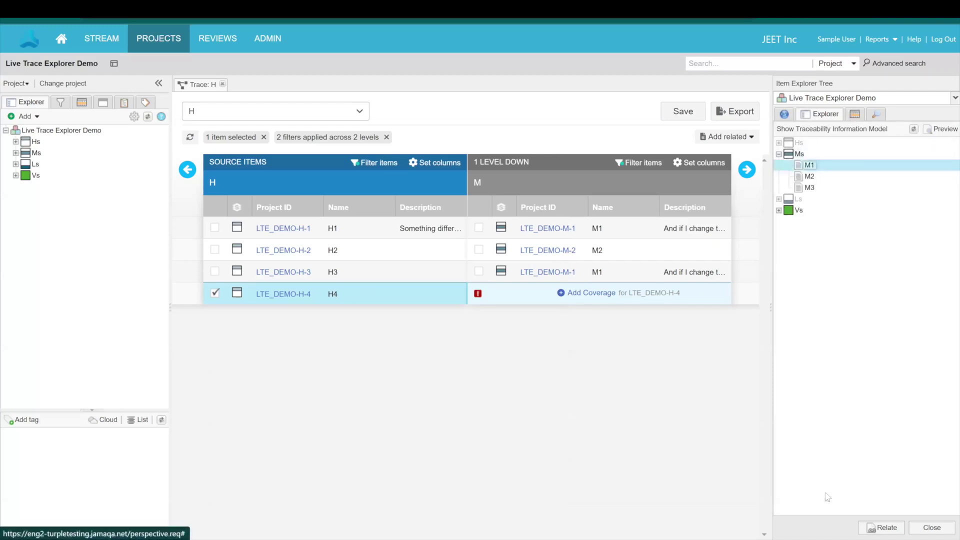
left_click(893, 527)
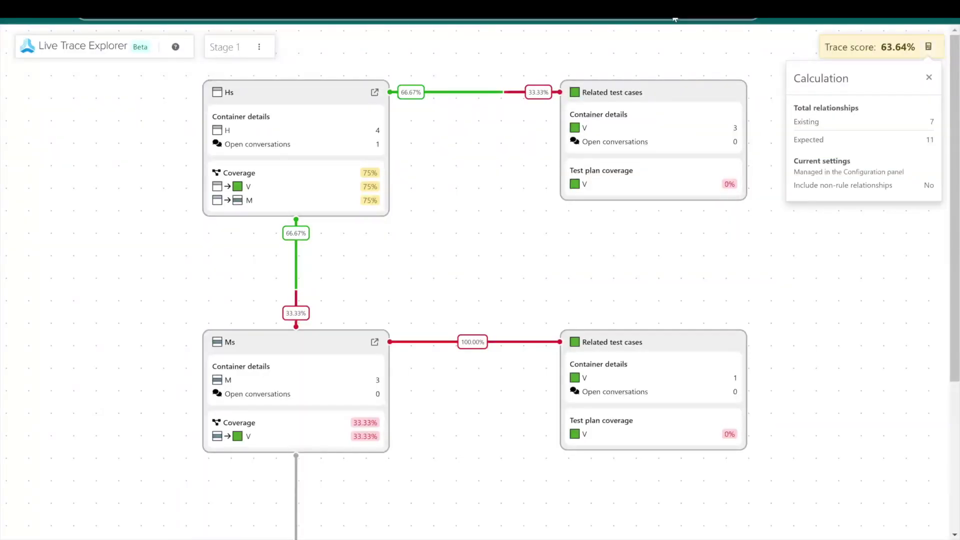
Step: Reload the Stage 1 diagram to show 72.73%, then open its Export to PDF print dialog
key("F5")
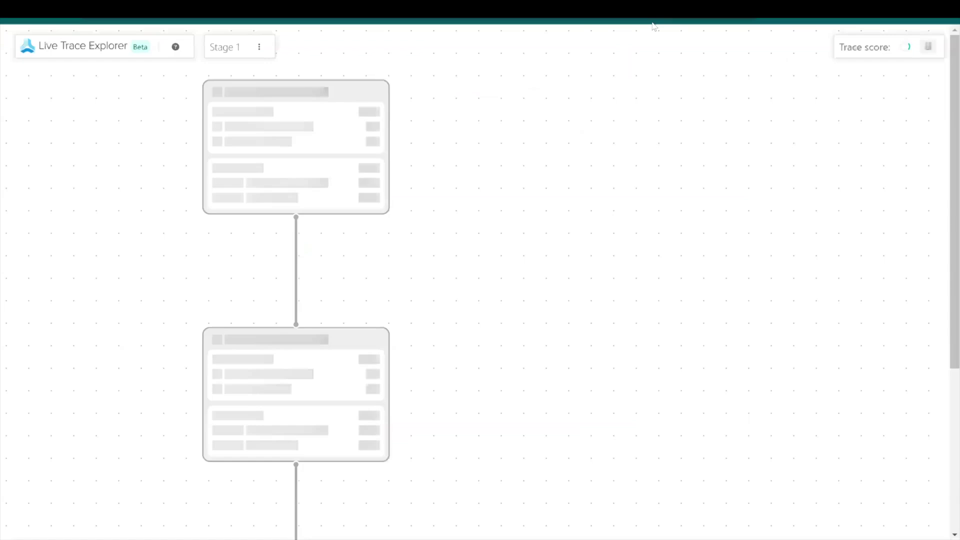
left_click(259, 47)
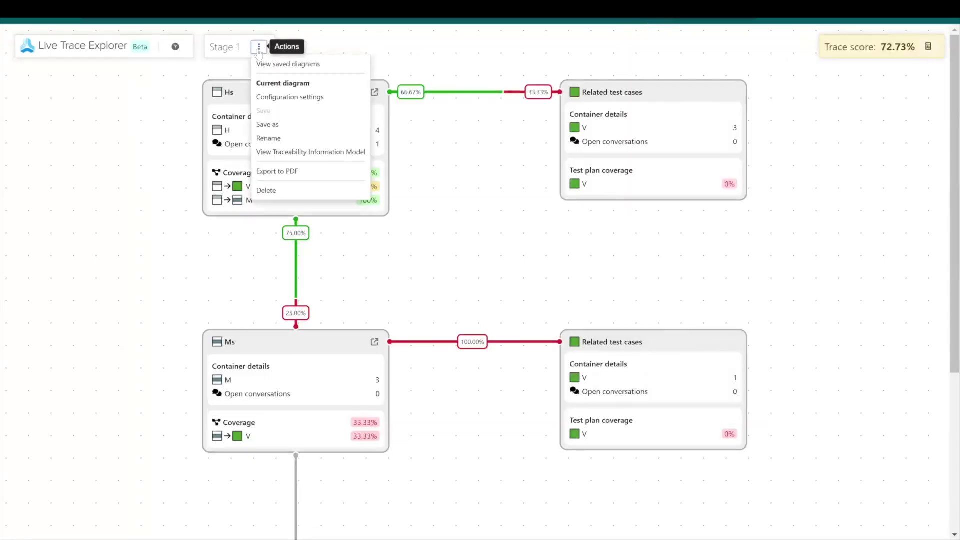
left_click(278, 171)
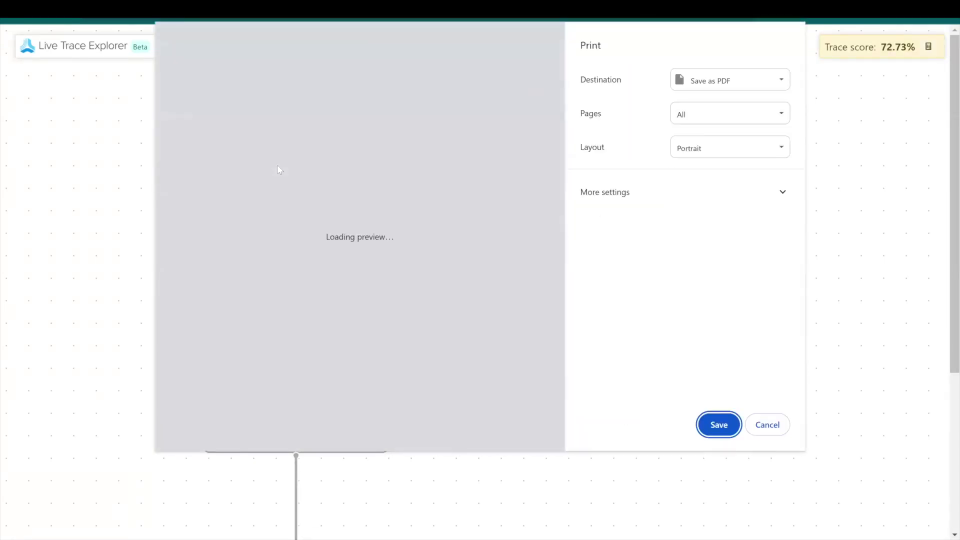